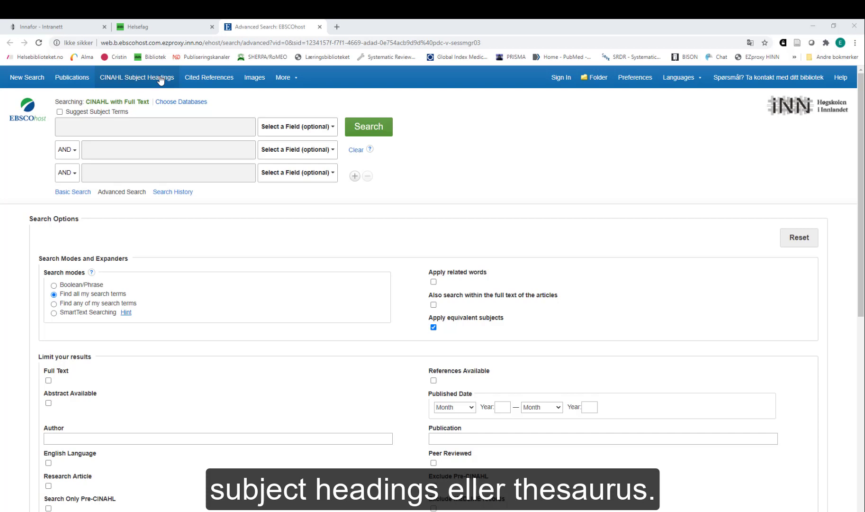
# - Look up "physical activity" in the CINAHL Subject Headings
pyautogui.click(161, 79)
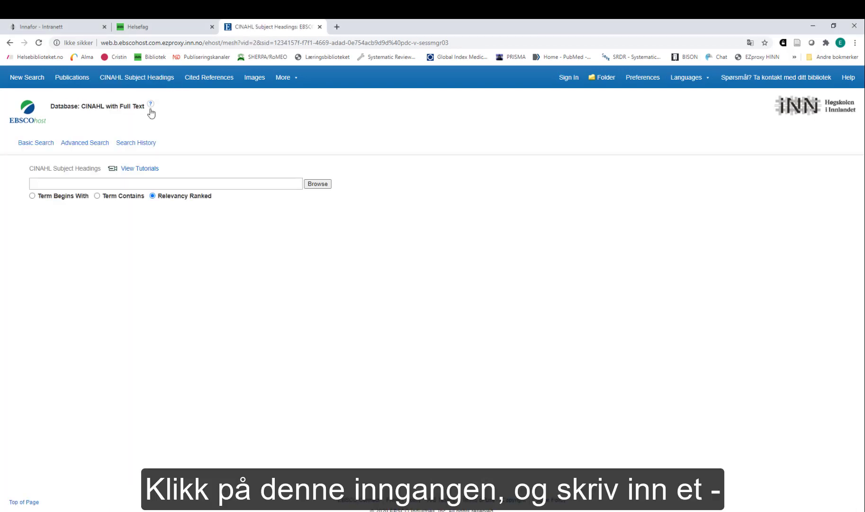
pyautogui.click(107, 183)
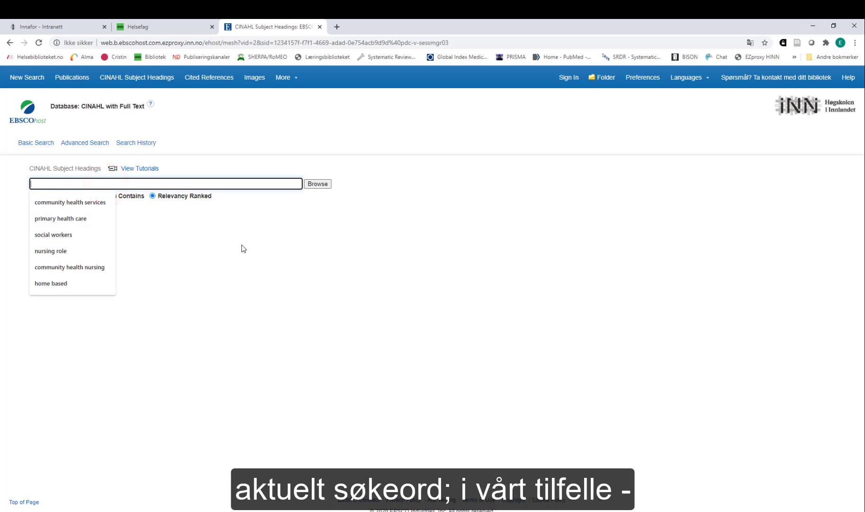
pyautogui.write('p')
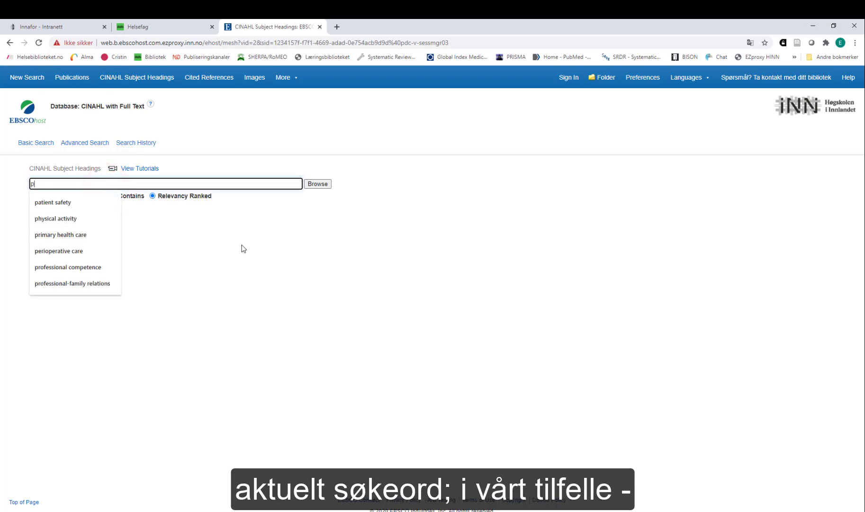
pyautogui.write('hysical ')
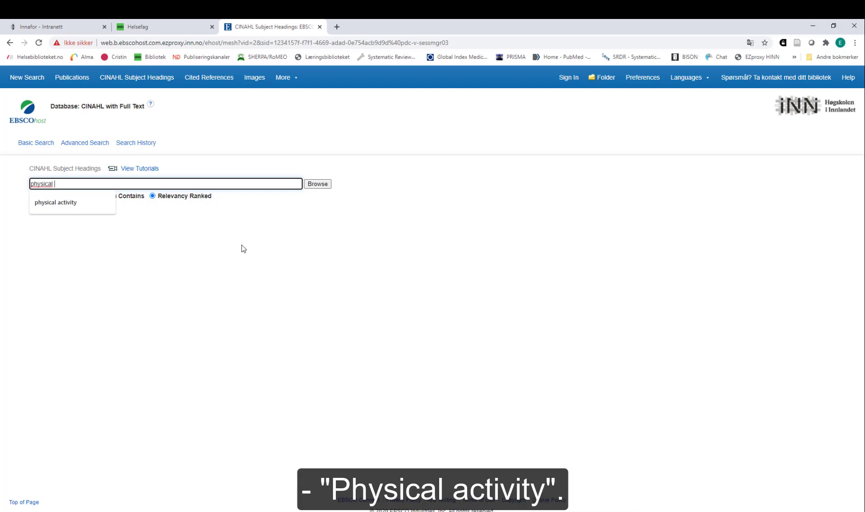
pyautogui.write('activity')
pyautogui.press('Return')
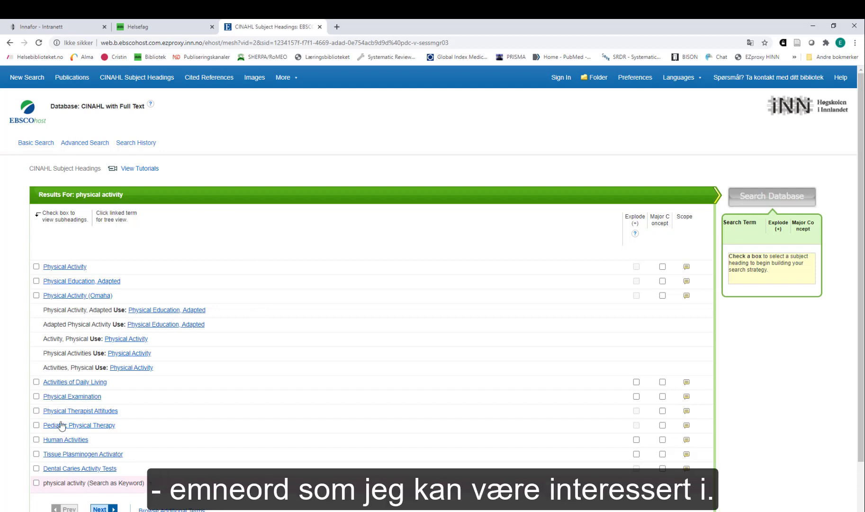
# - Examine the tree view for Physical Activity, including the narrower terms of Physical Fitness and the scope note for Physical Activity
pyautogui.click(65, 267)
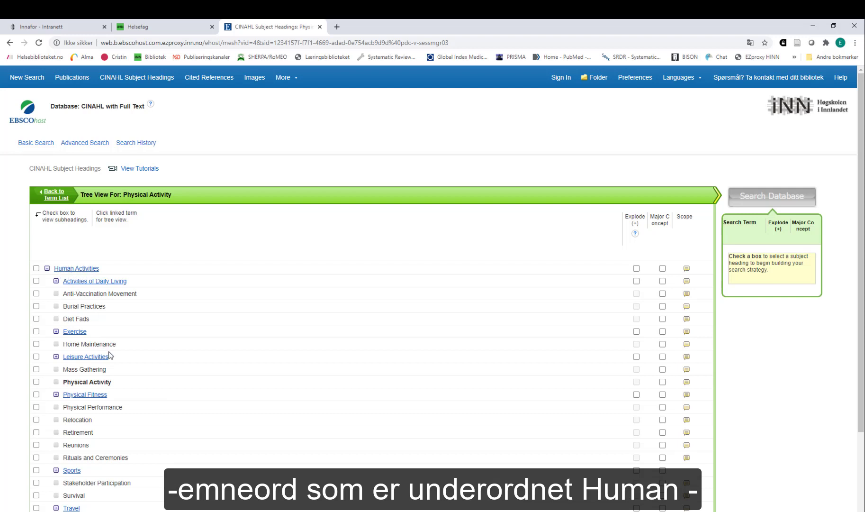
pyautogui.click(56, 395)
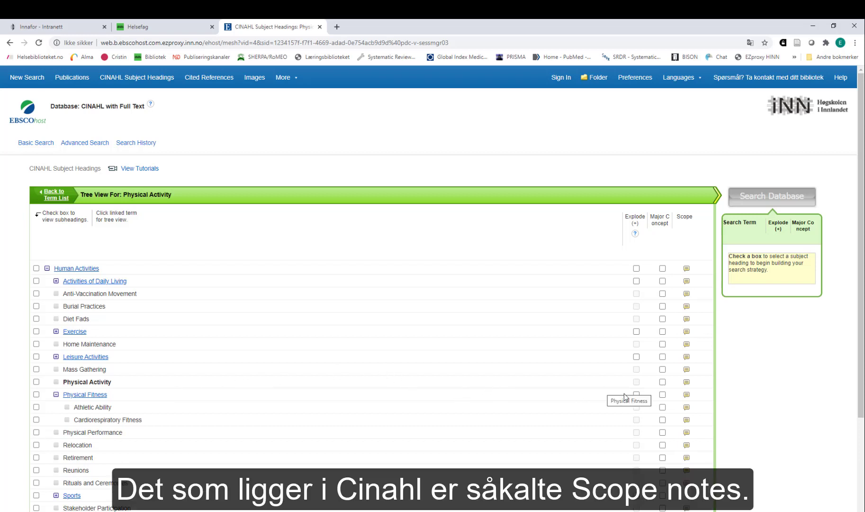
pyautogui.click(687, 383)
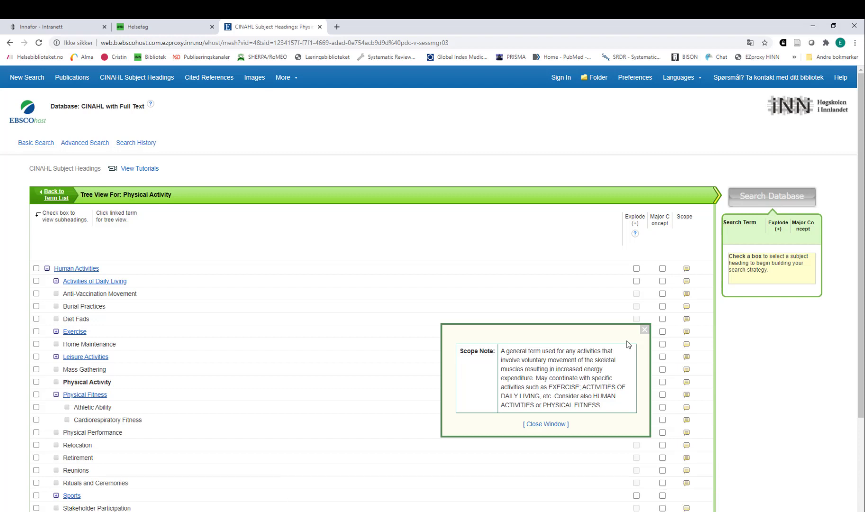
pyautogui.click(645, 330)
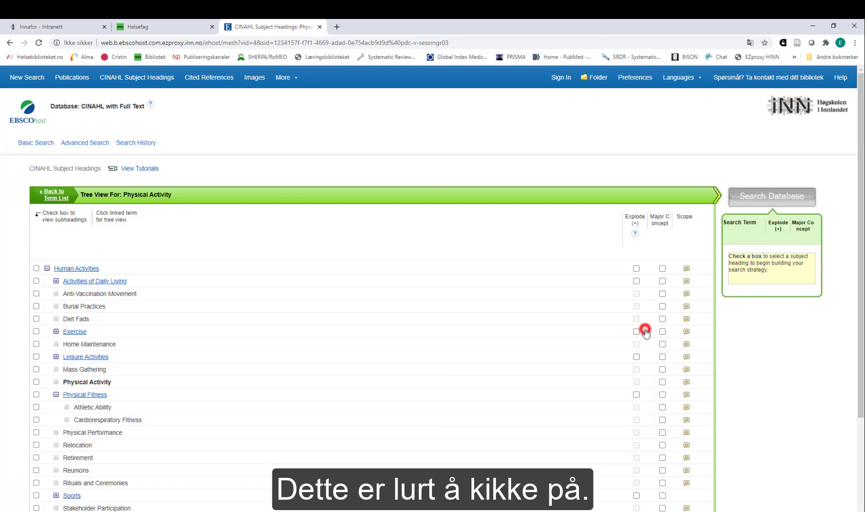
# - Select the Physical Activity heading with all subheadings included and search the database for it
pyautogui.click(36, 382)
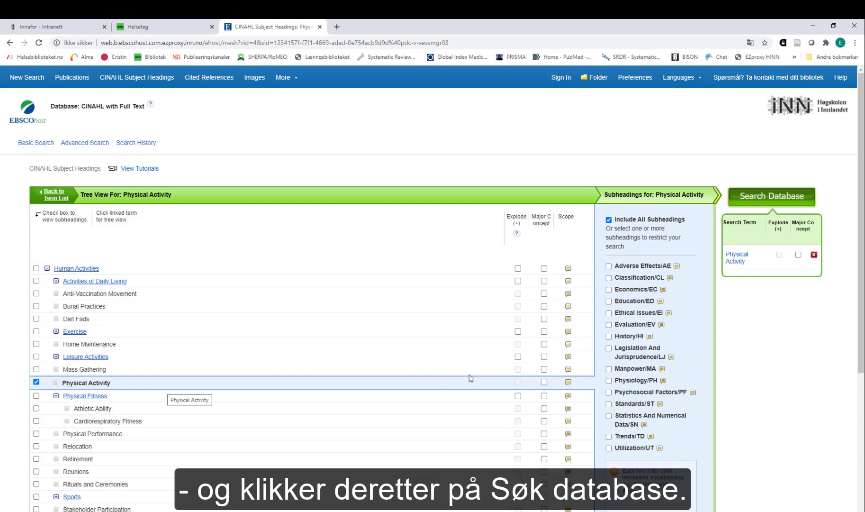
pyautogui.click(755, 195)
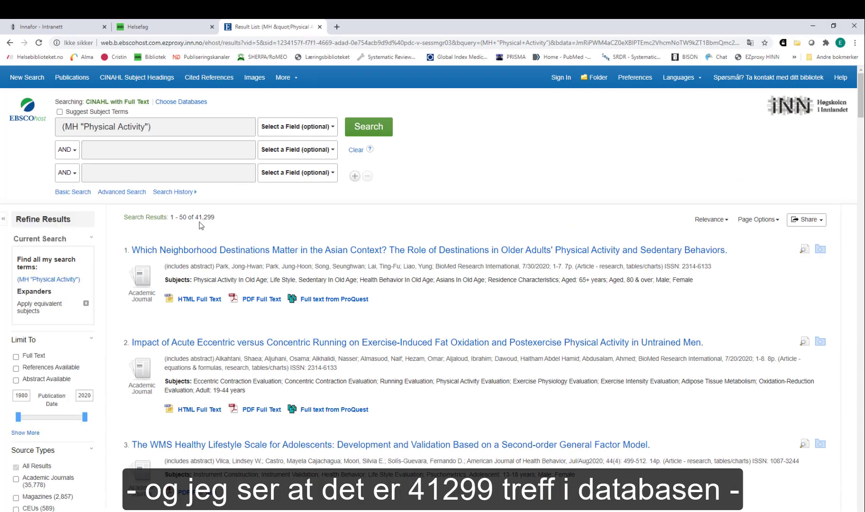
pyautogui.moveTo(214, 217); pyautogui.dragTo(194, 217)
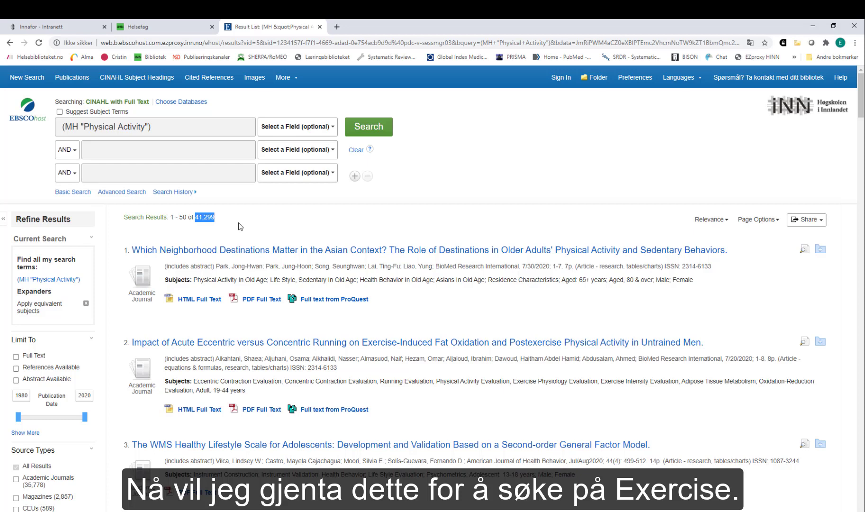
# - Look up "exercise" in the CINAHL Subject Headings
pyautogui.click(126, 81)
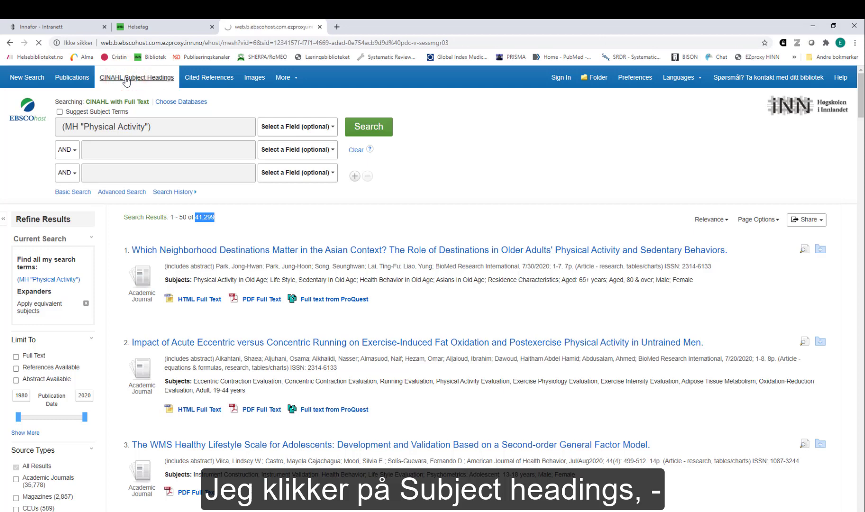
pyautogui.click(100, 183)
pyautogui.write('ex')
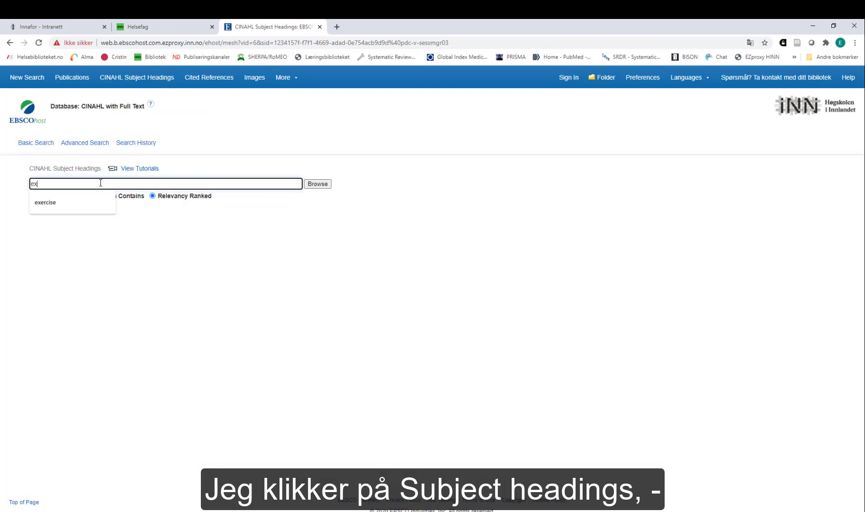
pyautogui.write('ercise')
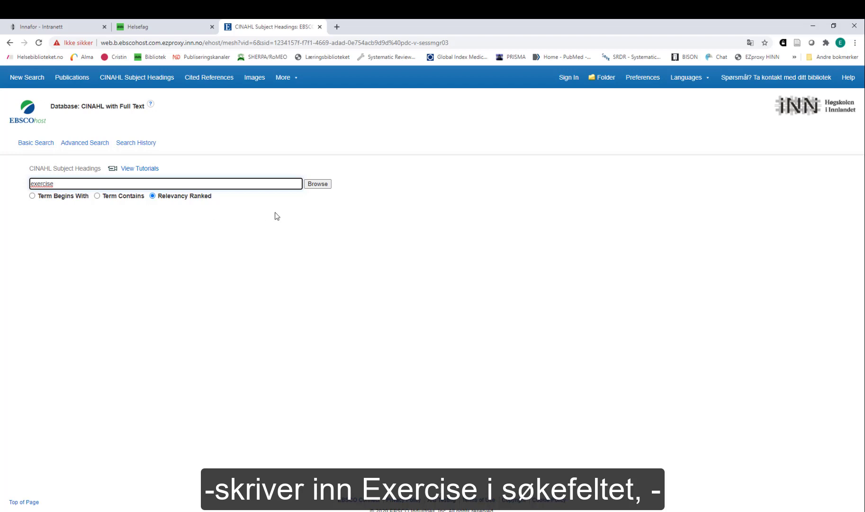
pyautogui.click(318, 184)
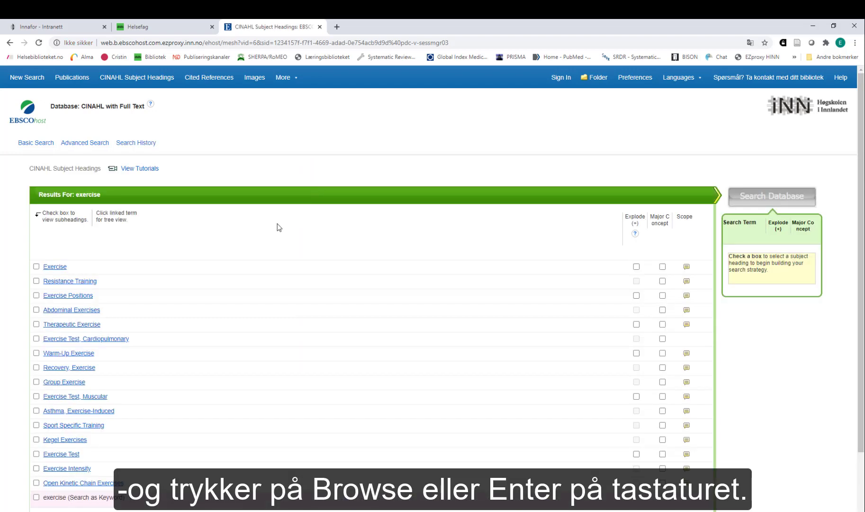
# - Select the Exercise heading in its tree view, explode it to include narrower terms, and search the database for it
pyautogui.click(55, 268)
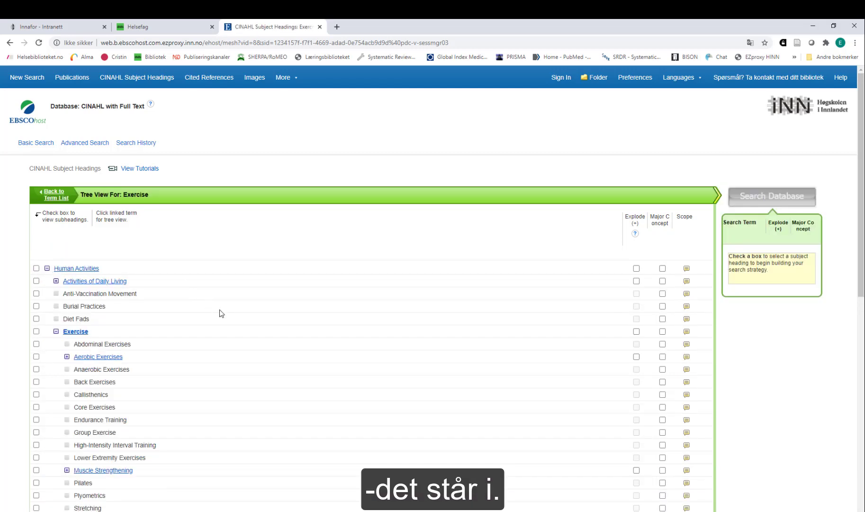
pyautogui.scroll(-2, 220, 313)
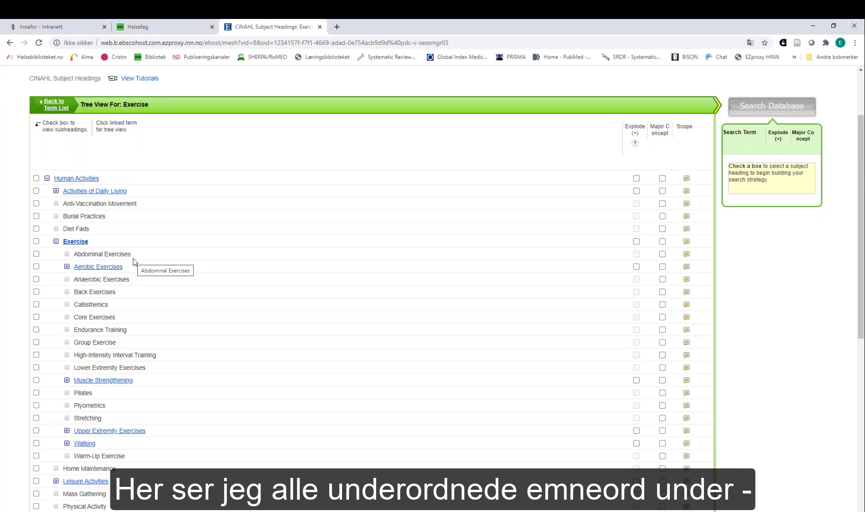
pyautogui.click(36, 242)
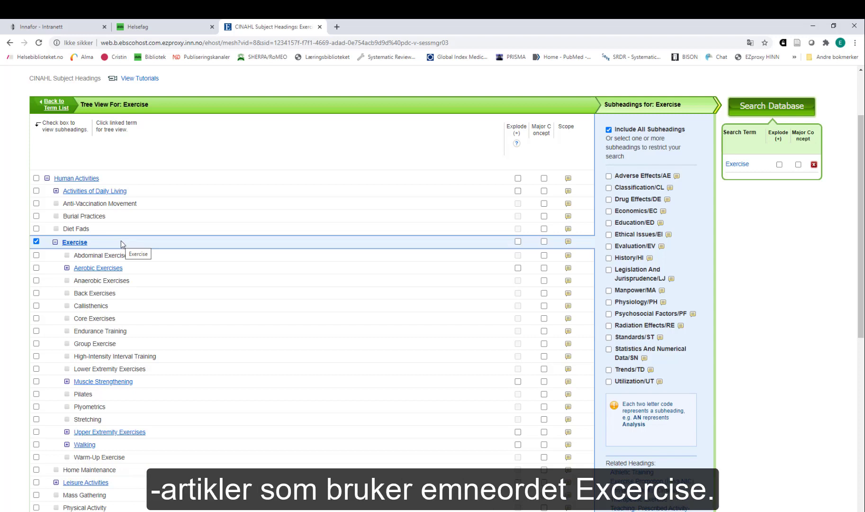
pyautogui.click(518, 242)
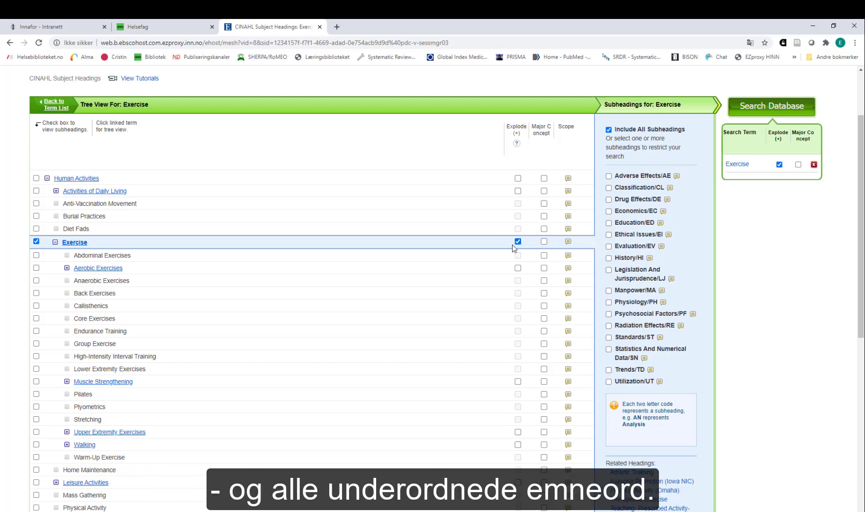
pyautogui.click(751, 106)
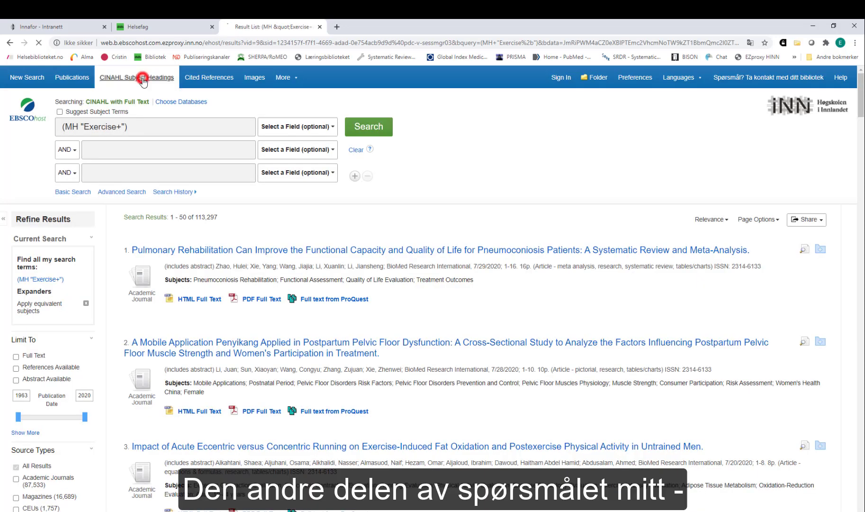
# - Look up "depression" in the CINAHL Subject Headings
pyautogui.click(142, 79)
pyautogui.click(115, 181)
pyautogui.write('depressio')
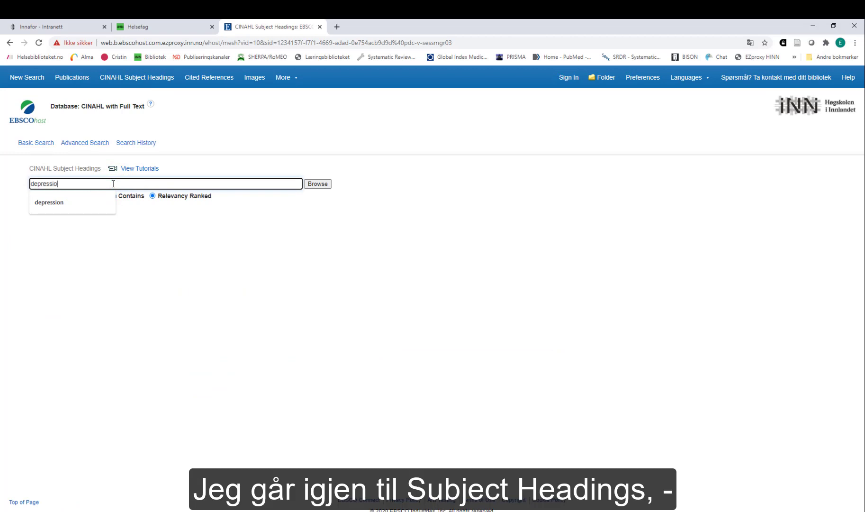
pyautogui.write('n')
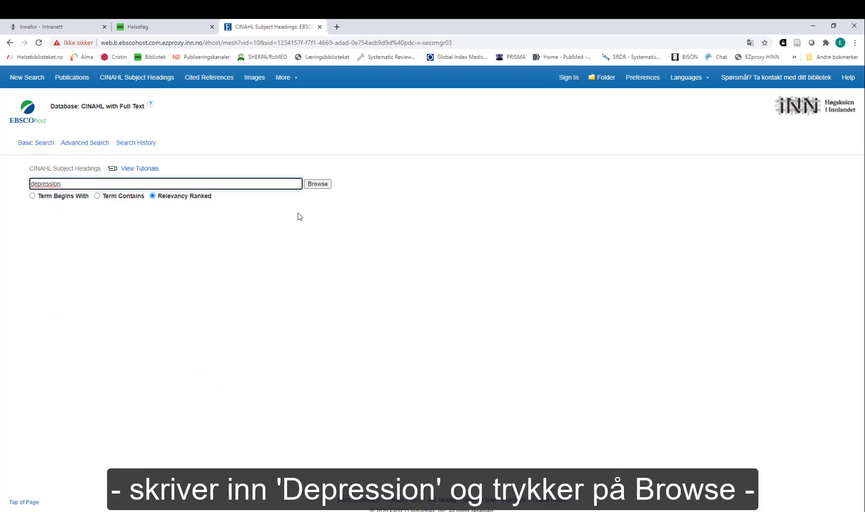
pyautogui.click(317, 184)
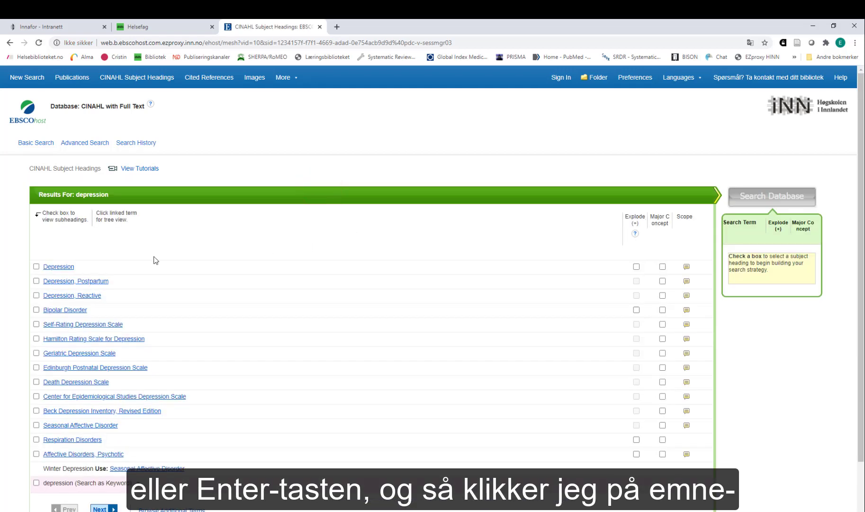
# - Select Depression under Affective Disorders in its tree view, read its scope note, and search the database with the heading exploded
pyautogui.click(60, 266)
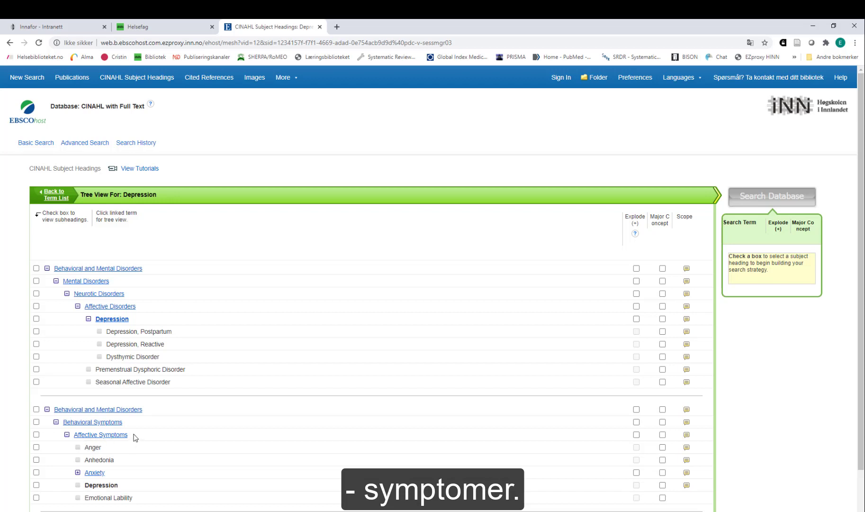
pyautogui.click(36, 319)
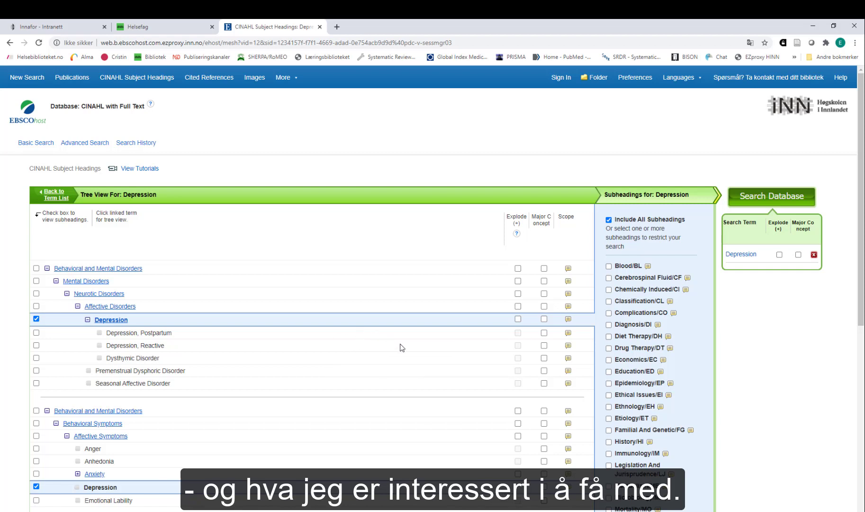
pyautogui.click(569, 320)
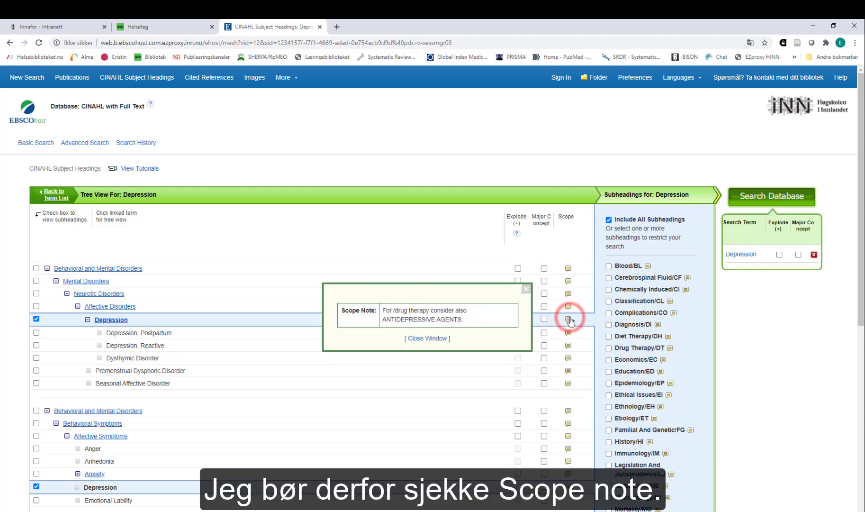
pyautogui.click(427, 338)
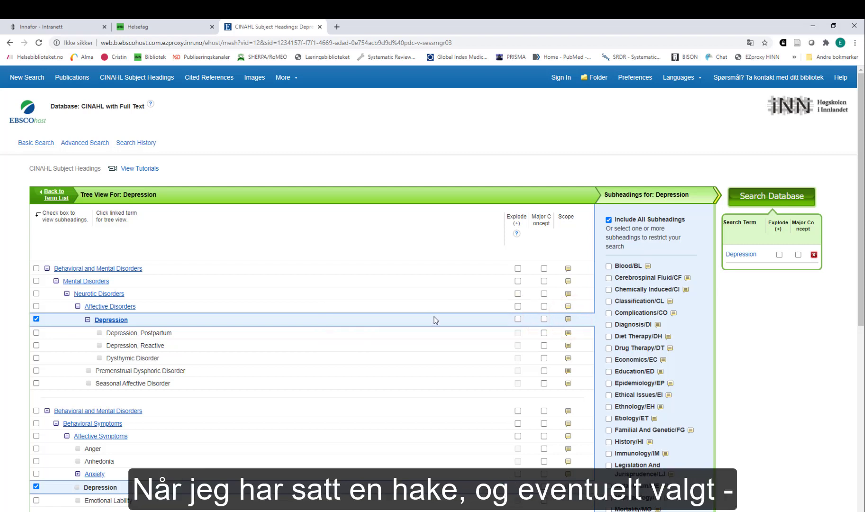
pyautogui.click(518, 319)
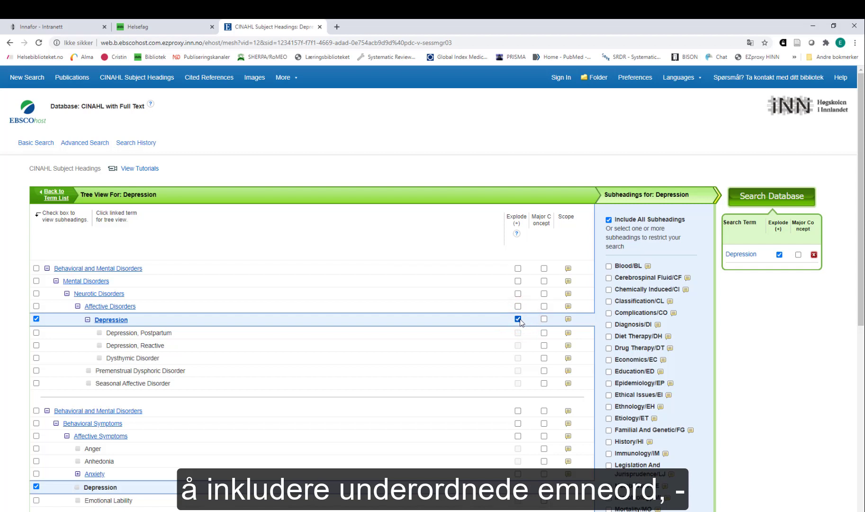
pyautogui.click(771, 196)
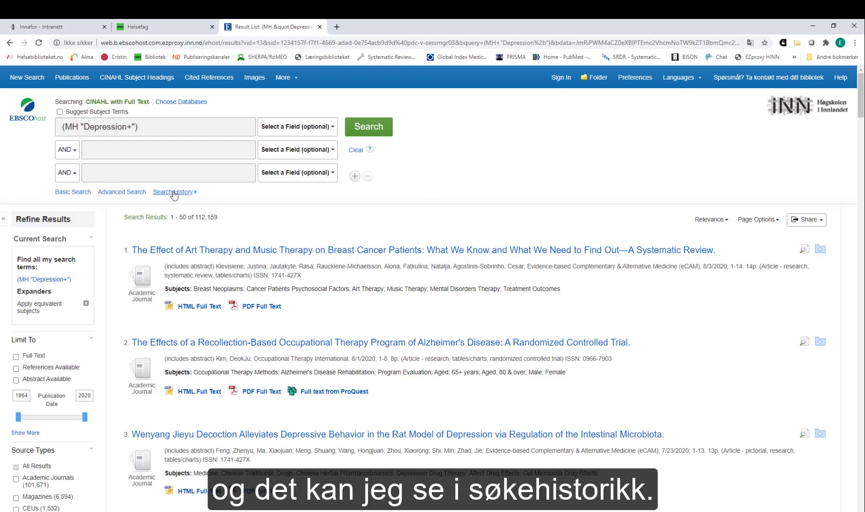
# - Show the search history and clear the Depression query from the search fields
pyautogui.click(173, 192)
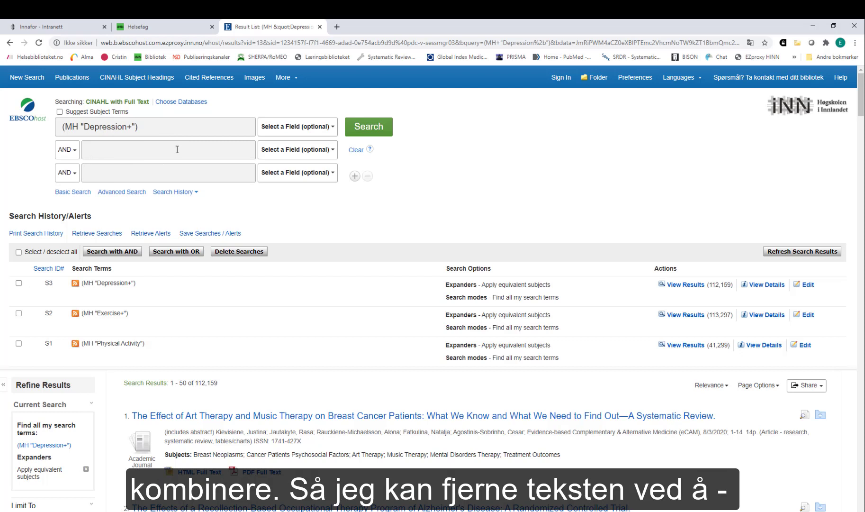
pyautogui.tripleClick(149, 126)
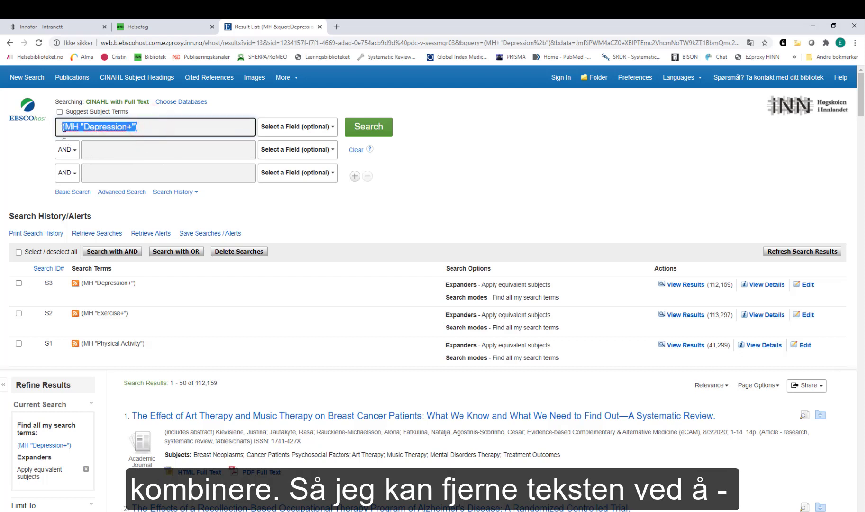
pyautogui.press('BackSpace')
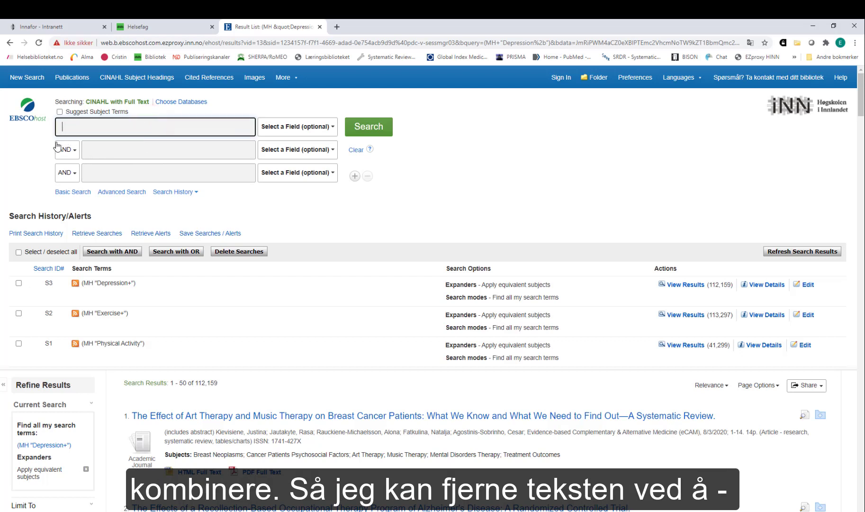
pyautogui.click(355, 151)
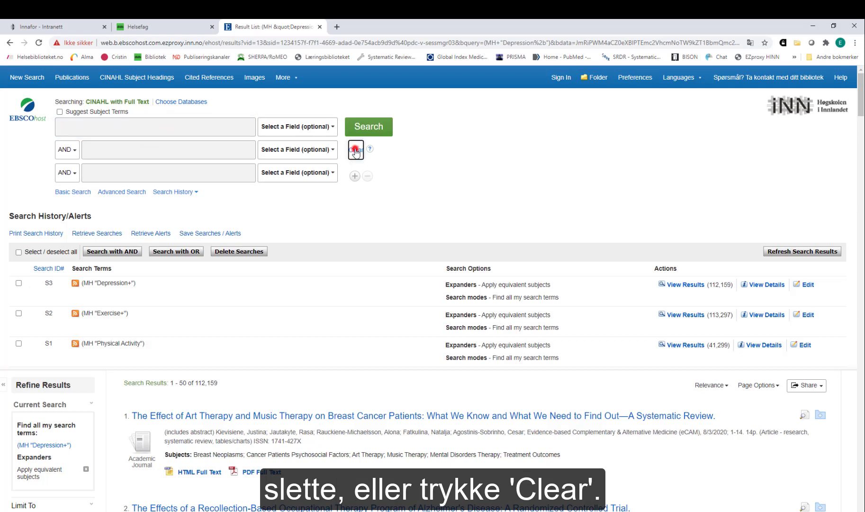
# - Combine the Physical Activity search (S1) and the Exercise search (S2) with OR in the search history
pyautogui.click(19, 343)
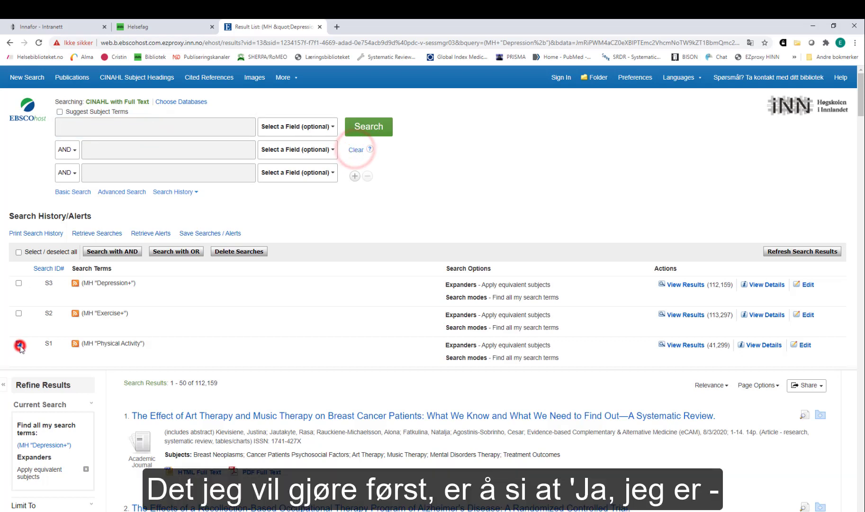
pyautogui.click(19, 314)
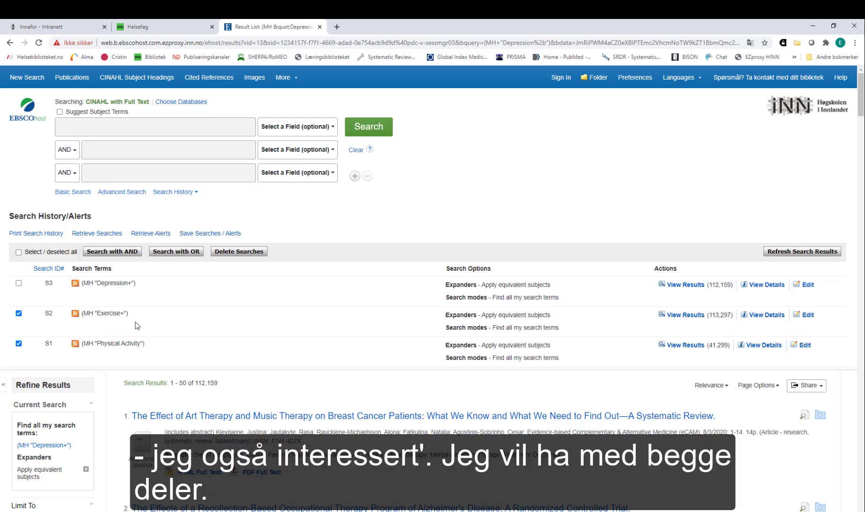
pyautogui.click(193, 253)
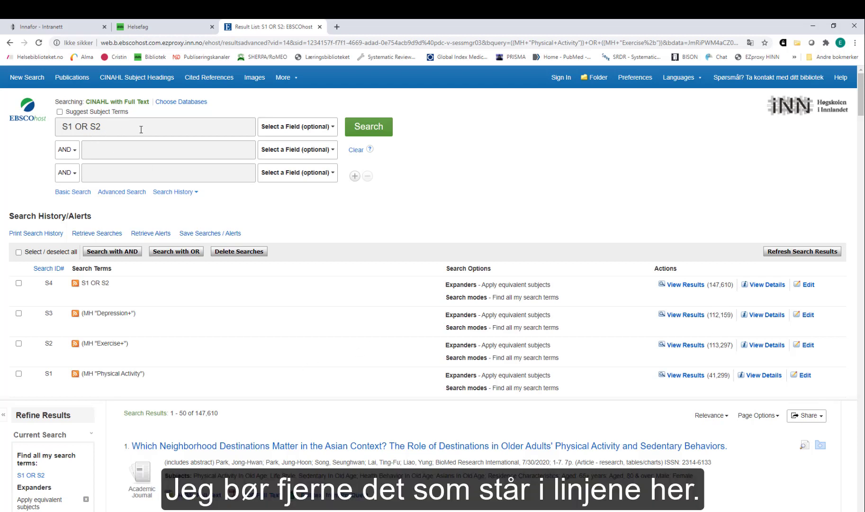
# - Clear the search fields and combine the Depression search (S3) with S1 OR S2 (S4) using AND
pyautogui.click(357, 151)
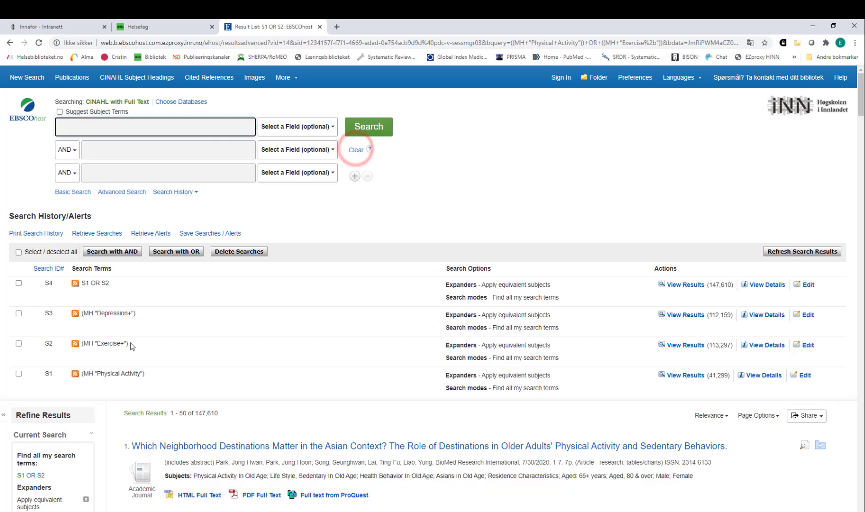
pyautogui.click(19, 313)
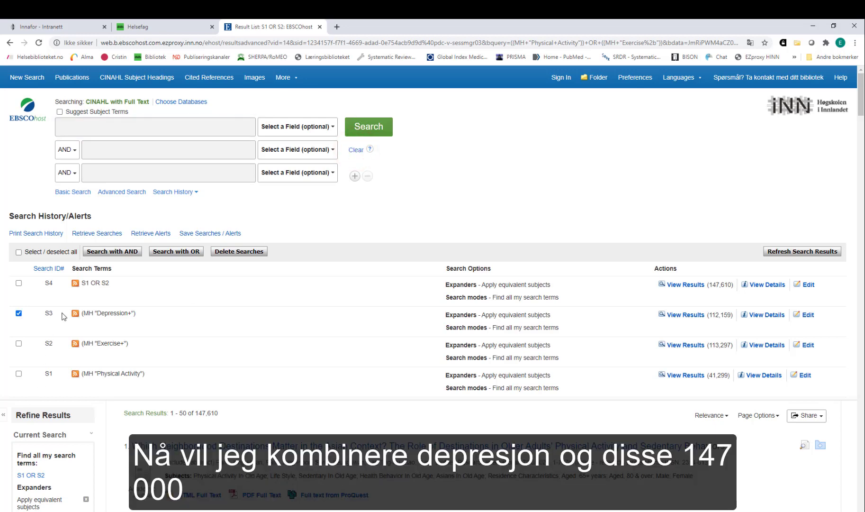
pyautogui.click(19, 283)
pyautogui.click(128, 253)
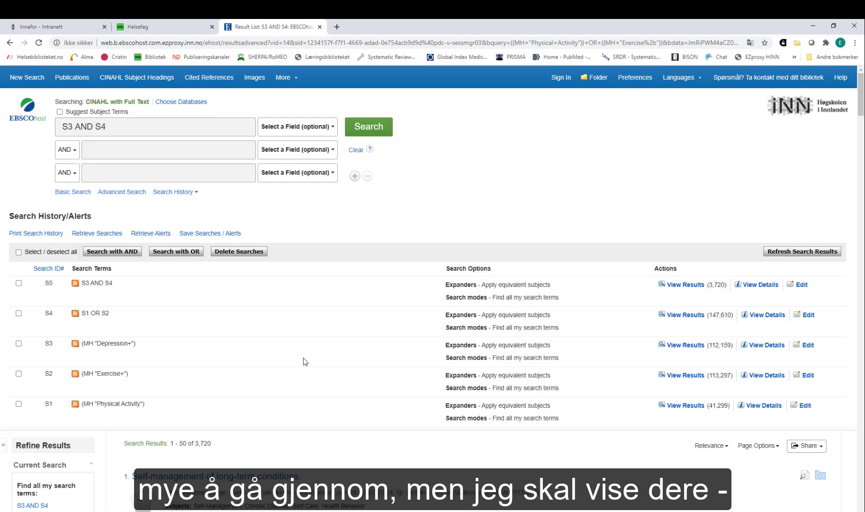
# - Limit the S3 AND S4 results to publication dates from 2010 to 2020 and the source type Academic Journals
pyautogui.scroll(-1, 306, 362)
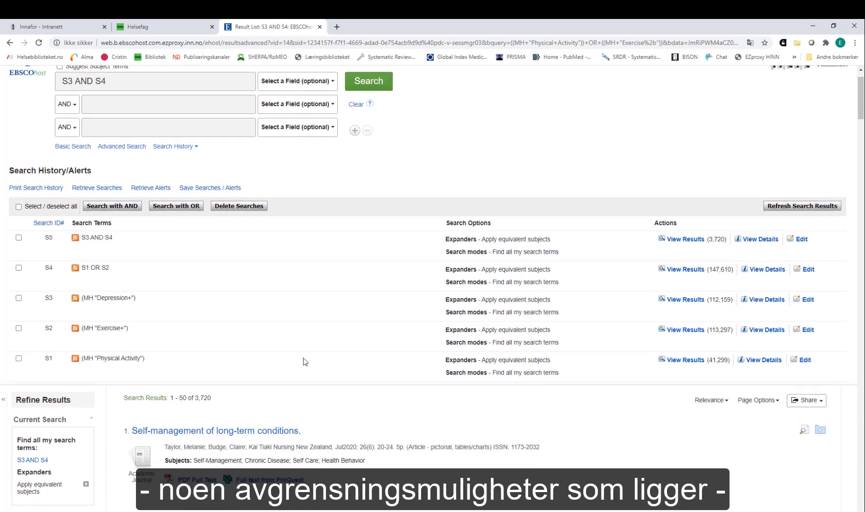
pyautogui.scroll(-1, 305, 361)
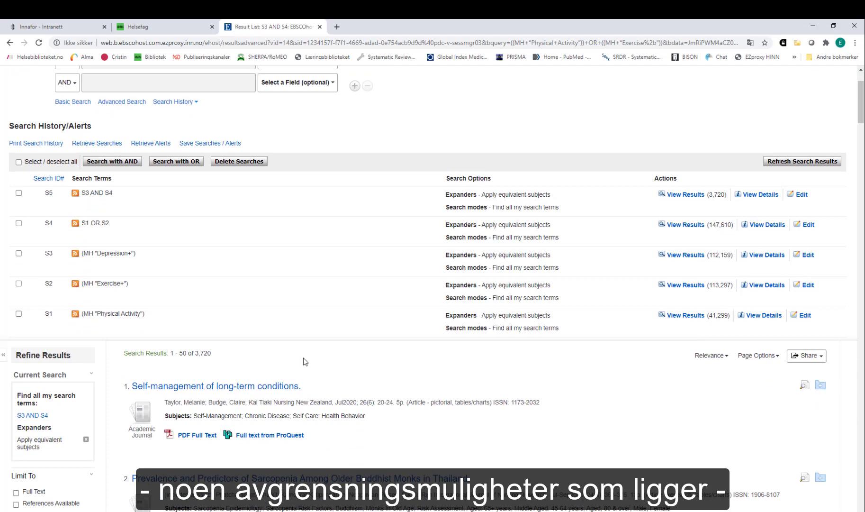
pyautogui.scroll(-4, 305, 362)
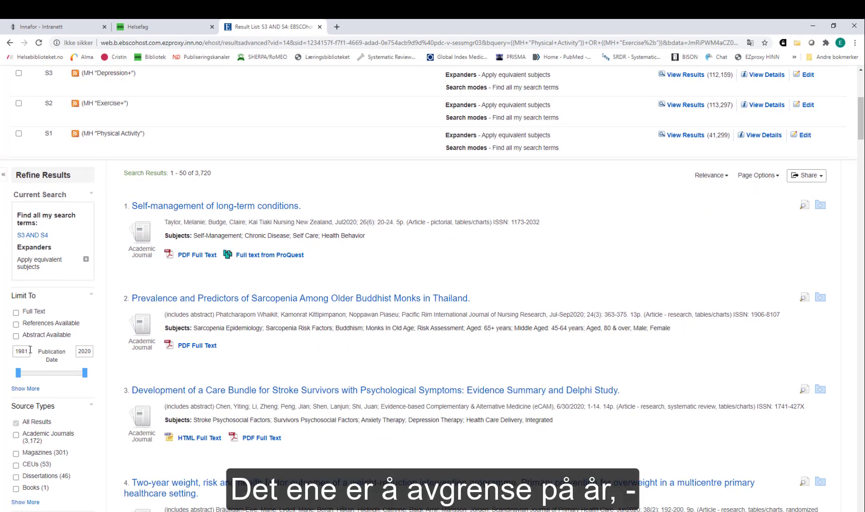
pyautogui.moveTo(18, 373); pyautogui.dragTo(69, 374)
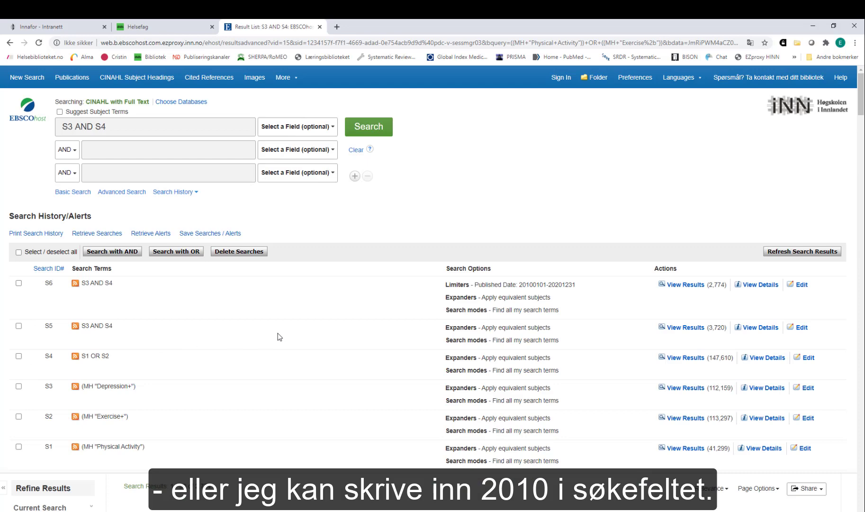
pyautogui.scroll(-3, 280, 336)
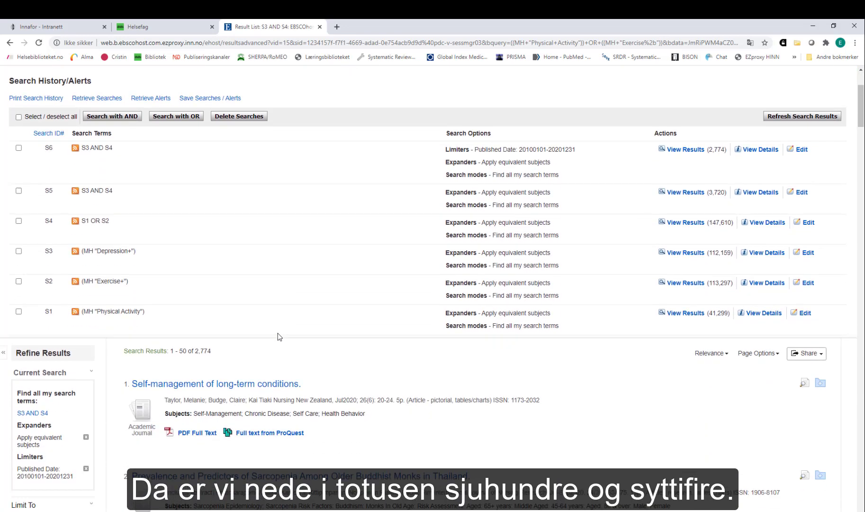
pyautogui.scroll(-5, 279, 336)
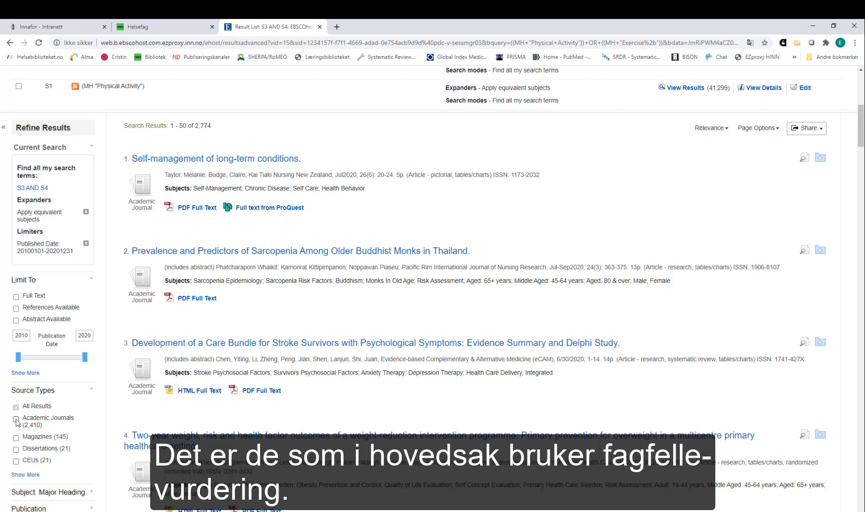
pyautogui.click(16, 419)
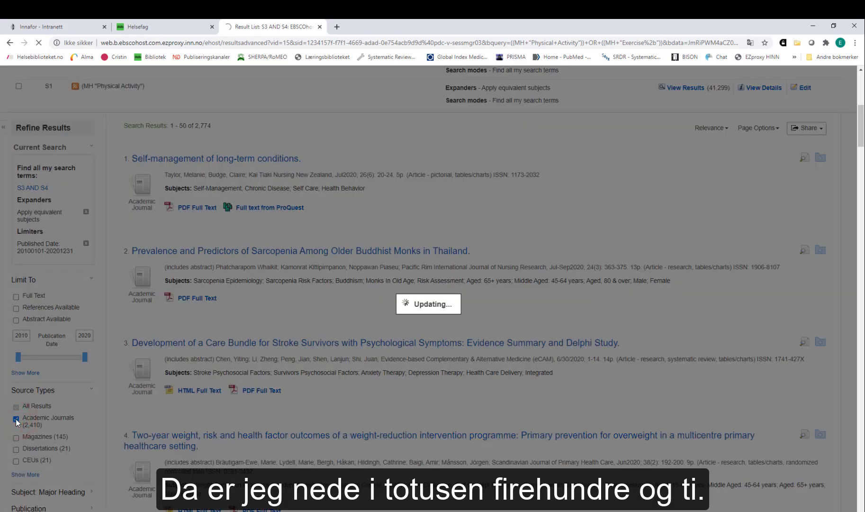
# - Look over the other categories available for refining the results, such as language, age, gender and geography
pyautogui.scroll(-5, 278, 337)
pyautogui.scroll(-5, 278, 341)
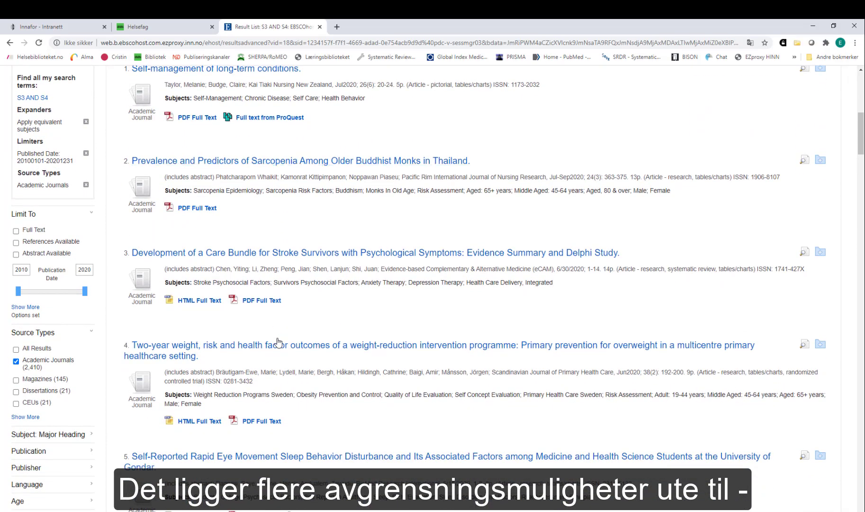
pyautogui.scroll(-1, 278, 341)
pyautogui.scroll(-2, 54, 351)
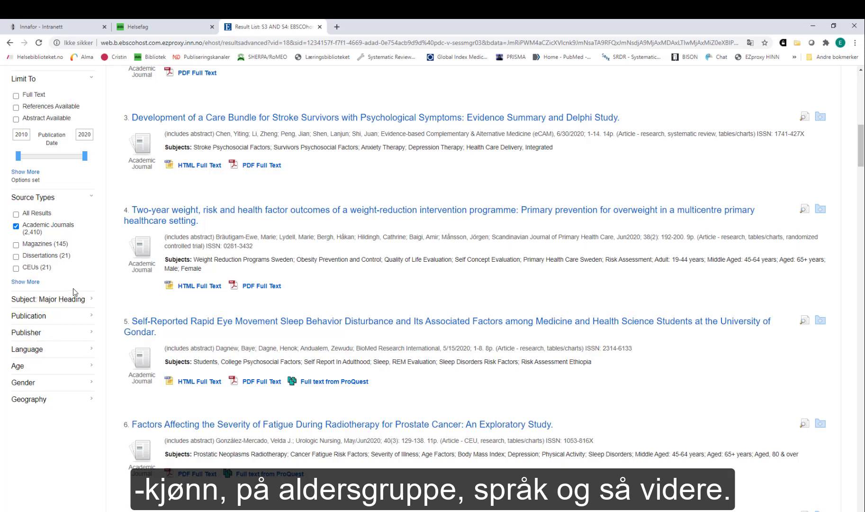
# - Clear the search fields and combine only the Exercise (S2) and Depression (S3) searches with AND
pyautogui.scroll(3, 469, 271)
pyautogui.scroll(5, 469, 271)
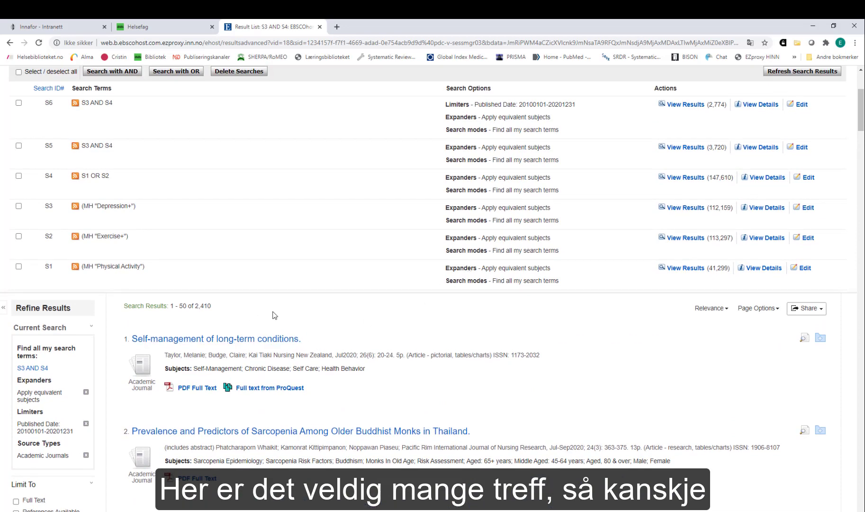
pyautogui.scroll(3, 272, 315)
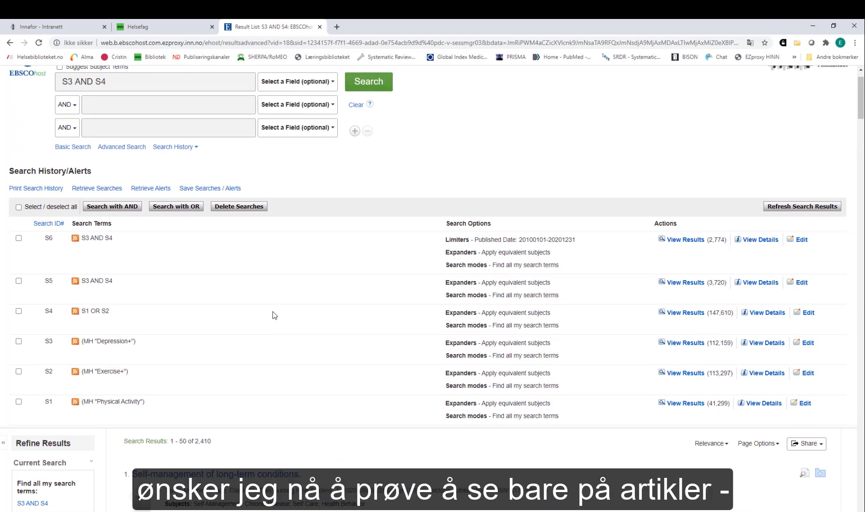
pyautogui.click(356, 105)
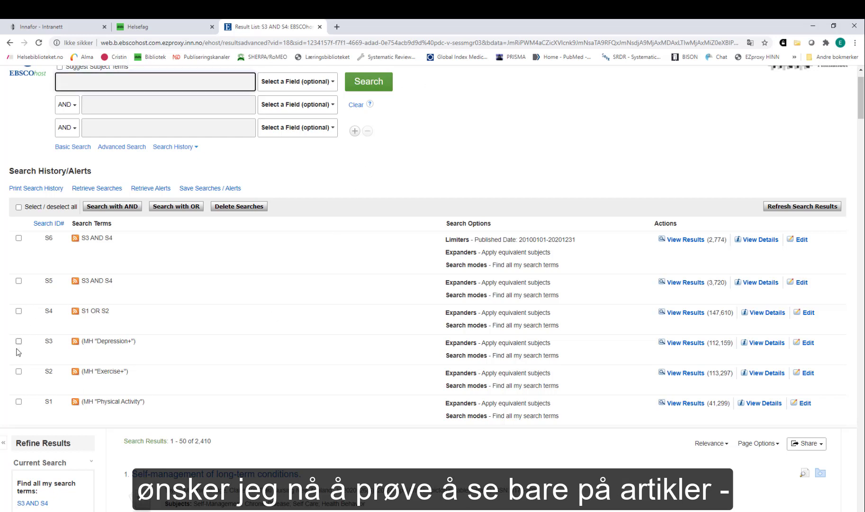
pyautogui.click(19, 372)
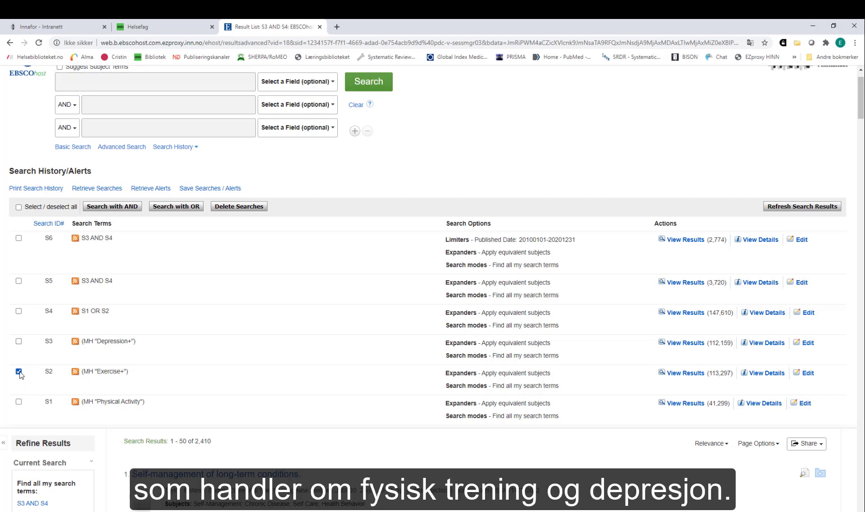
pyautogui.click(18, 341)
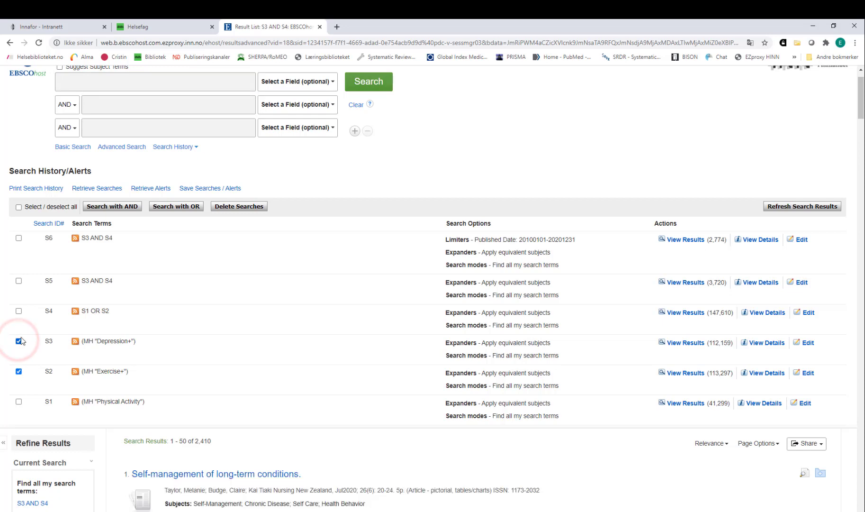
pyautogui.click(132, 207)
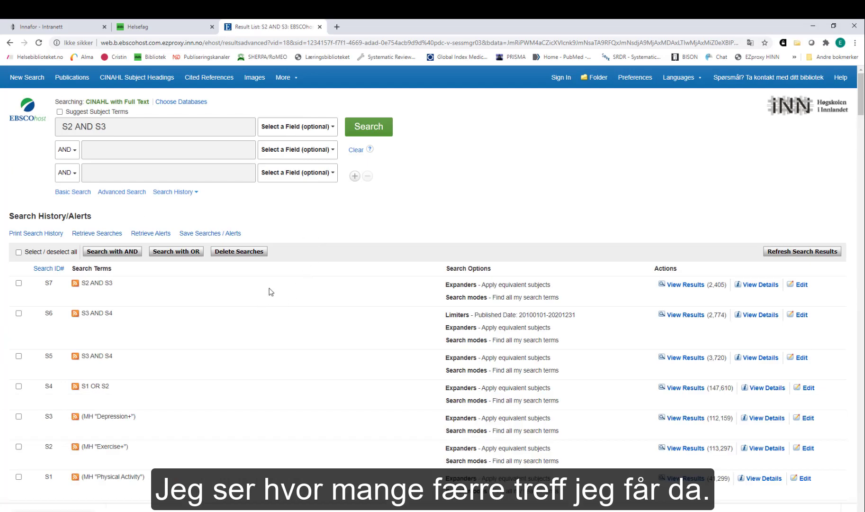
# - Restrict the S2 AND S3 results to publication years 2010 to 2020 and to Academic Journals
pyautogui.scroll(-5, 305, 311)
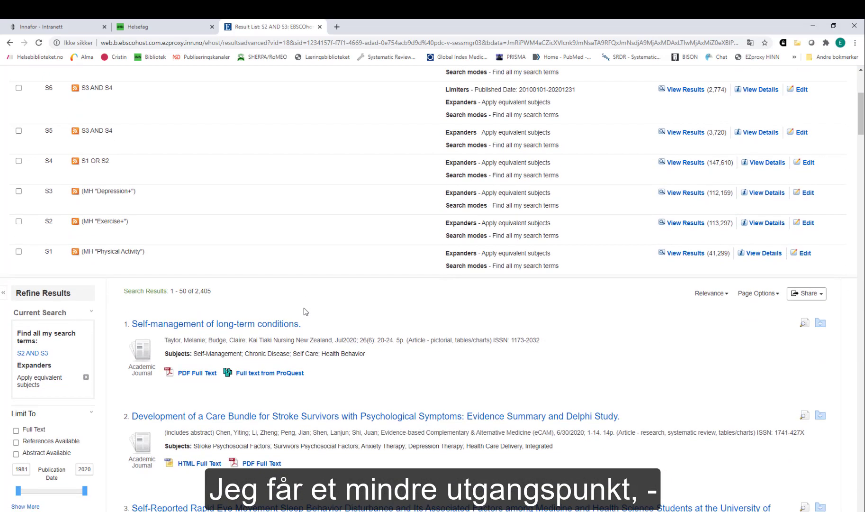
pyautogui.scroll(-1, 304, 308)
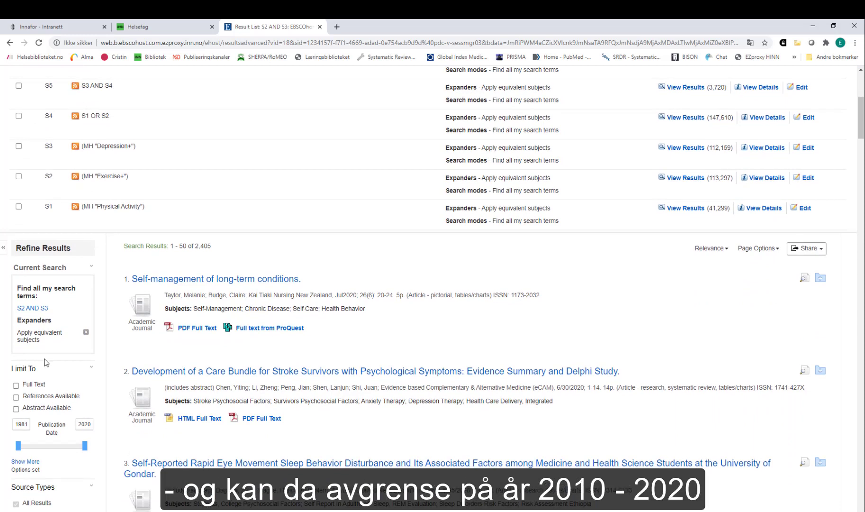
pyautogui.doubleClick(27, 422)
pyautogui.write('2010')
pyautogui.press('Tab')
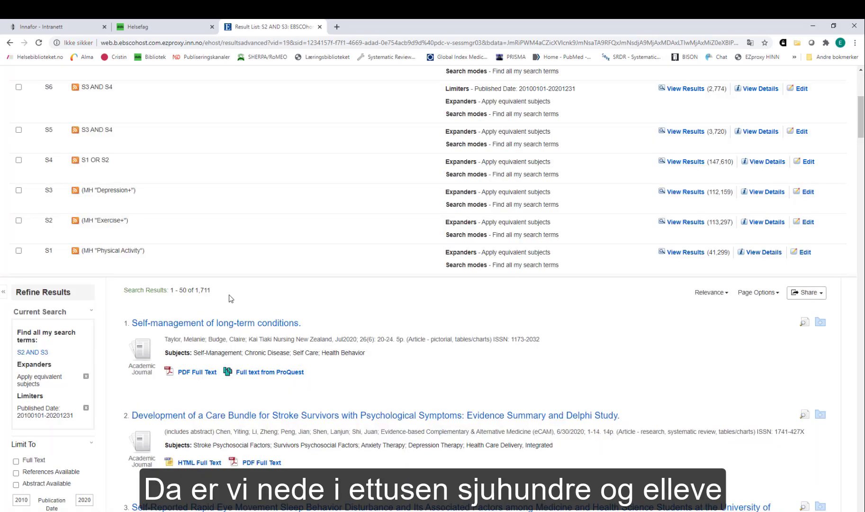
pyautogui.scroll(-4, 231, 297)
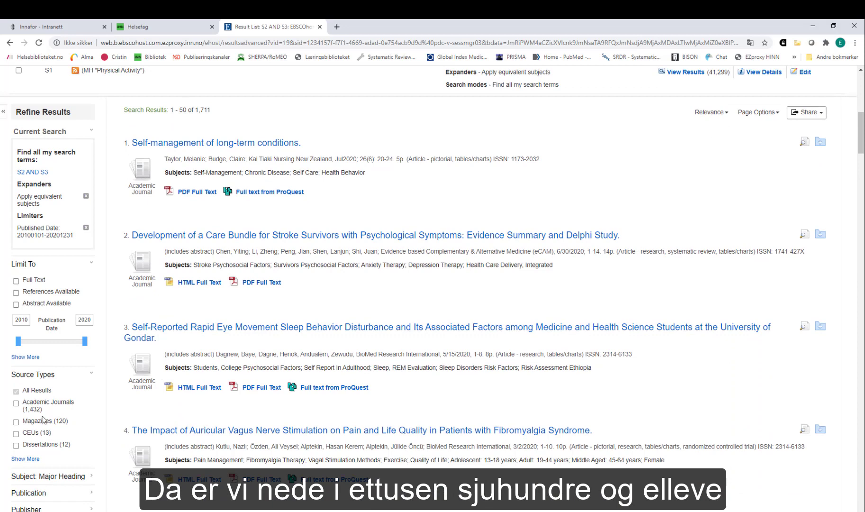
pyautogui.click(16, 403)
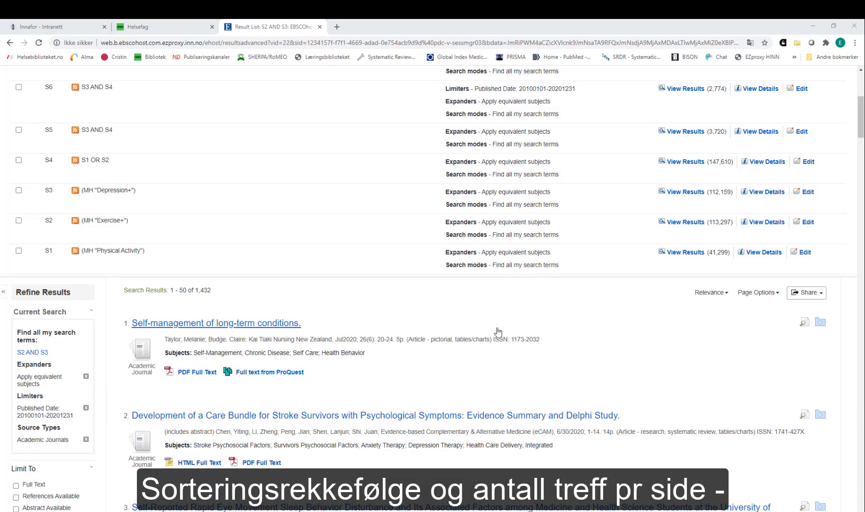
# - Sort the result list by Date Newest and view the page options for result format and results per page
pyautogui.click(724, 294)
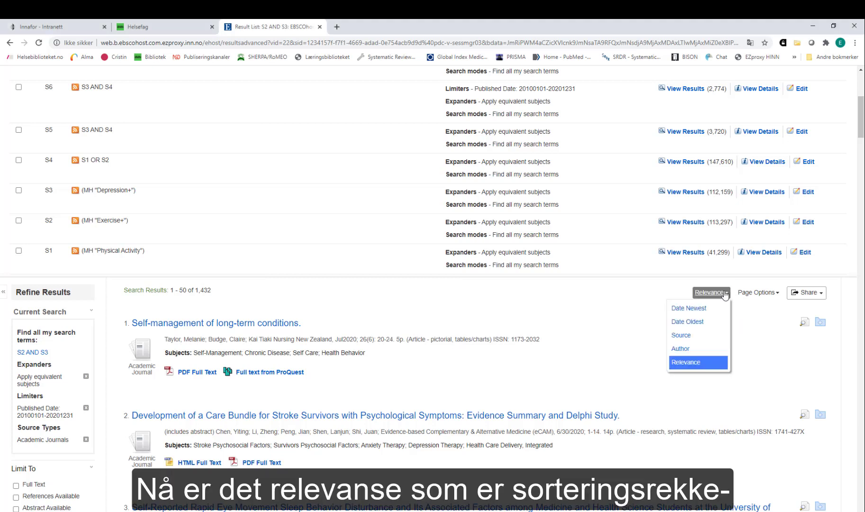
pyautogui.click(684, 309)
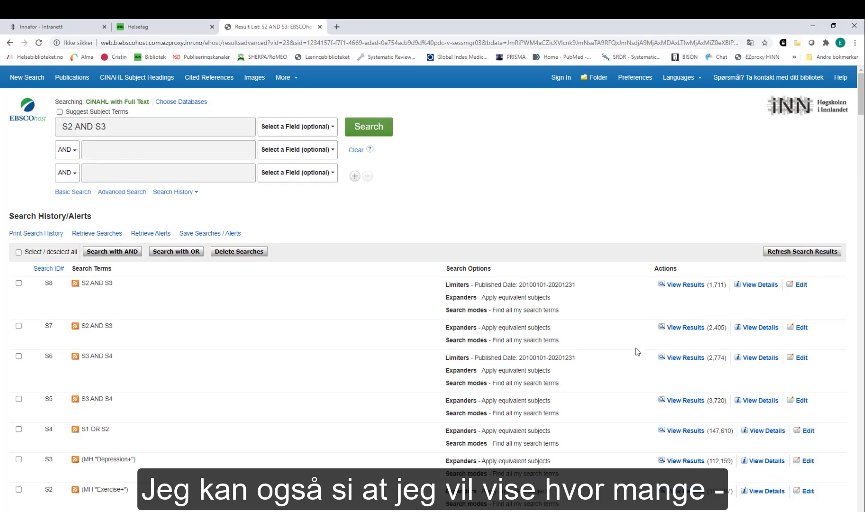
pyautogui.scroll(-8, 635, 353)
pyautogui.click(775, 202)
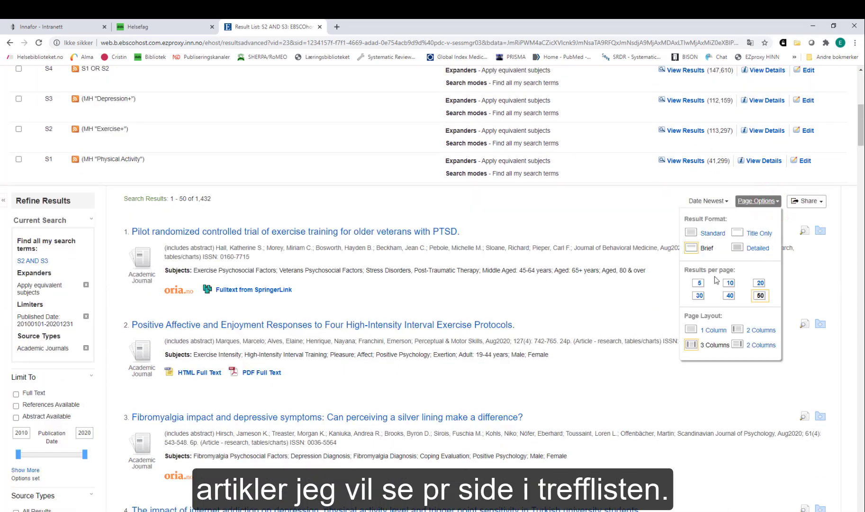
pyautogui.click(631, 298)
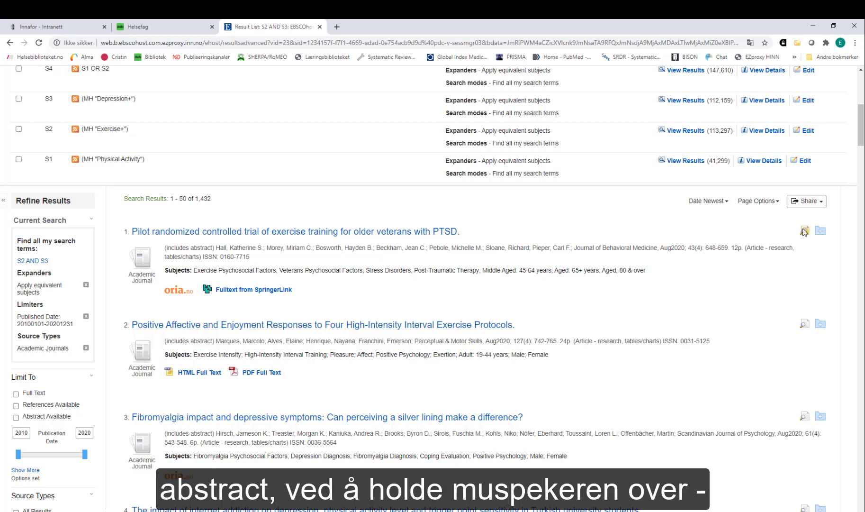
# - Preview the first article in the result list and read through its details and abstract
pyautogui.moveTo(805, 231)
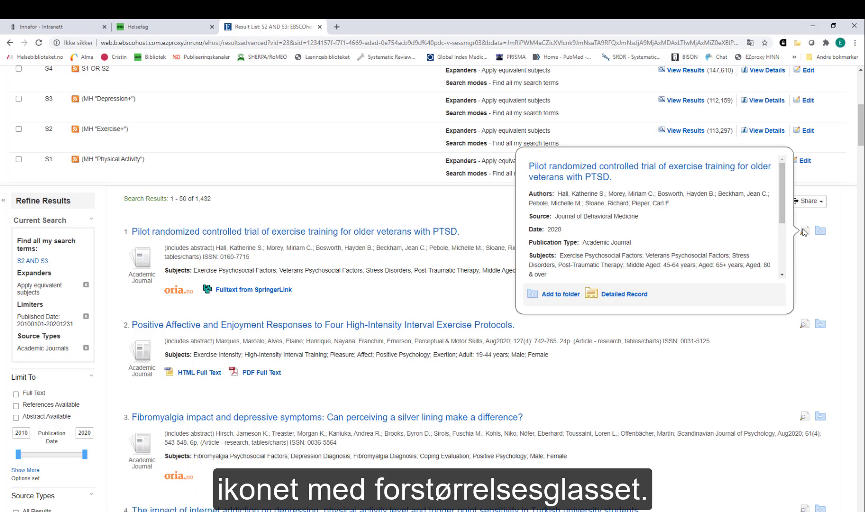
pyautogui.scroll(-3, 748, 220)
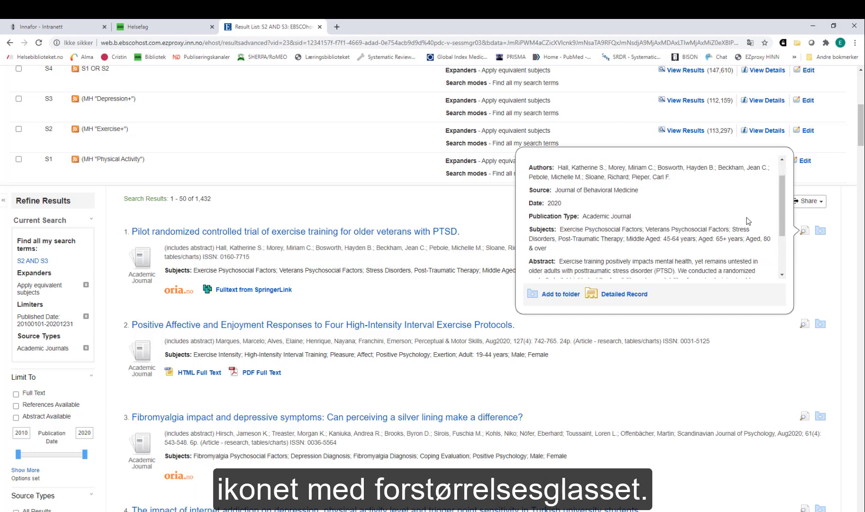
pyautogui.scroll(-1, 748, 220)
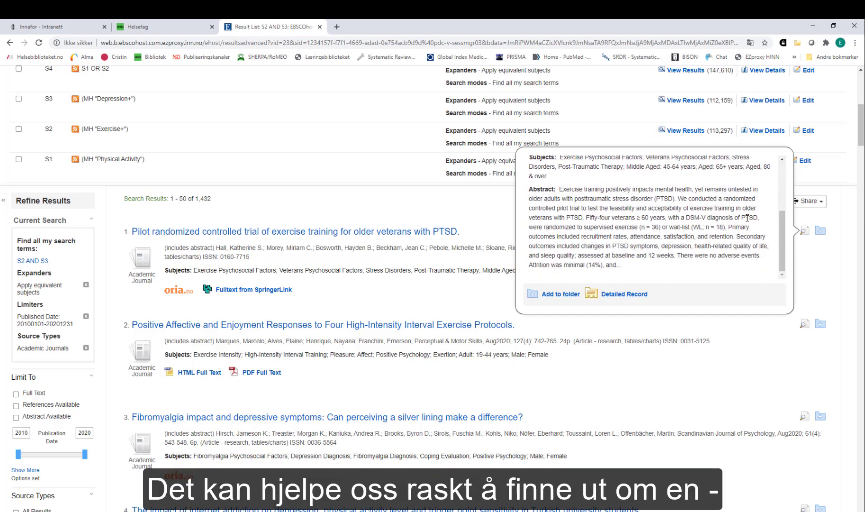
pyautogui.scroll(4, 747, 219)
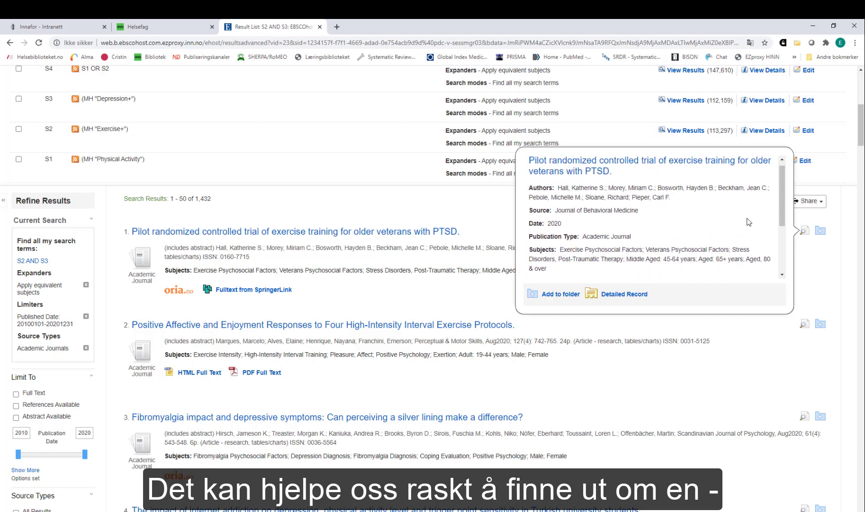